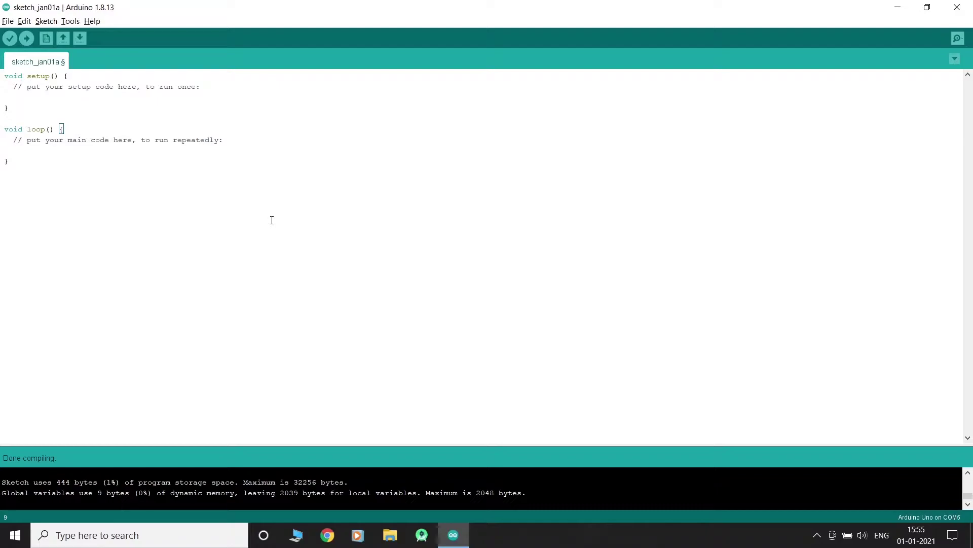
- Add Serial.begin(9600); to setup(), then briefly open and close the Serial Monitor
left_click(51, 97)
type("s")
type("erial")
type(".beg")
type("in()")
type(";")
key("Left")
key("Left")
type("9")
type("600")
left_click(244, 104)
left_click(958, 39)
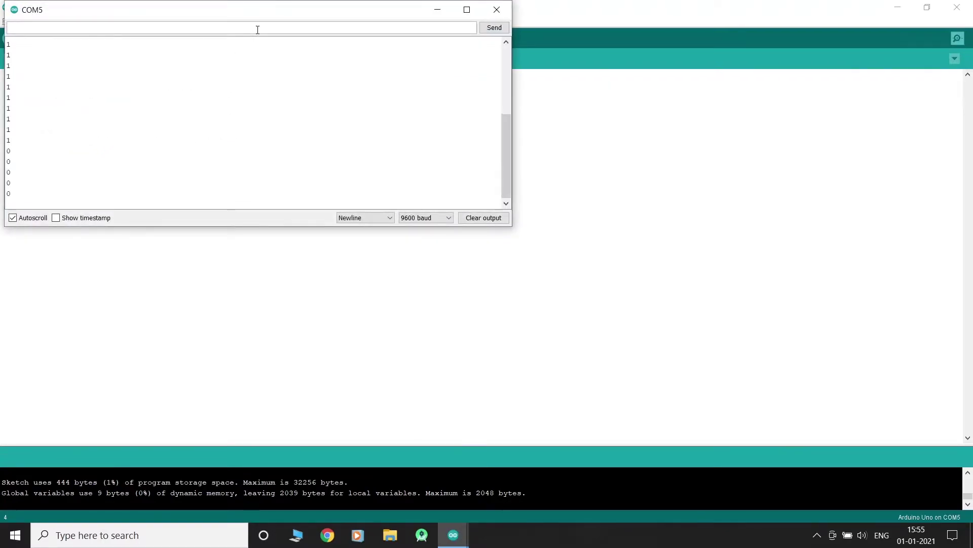
left_click(498, 14)
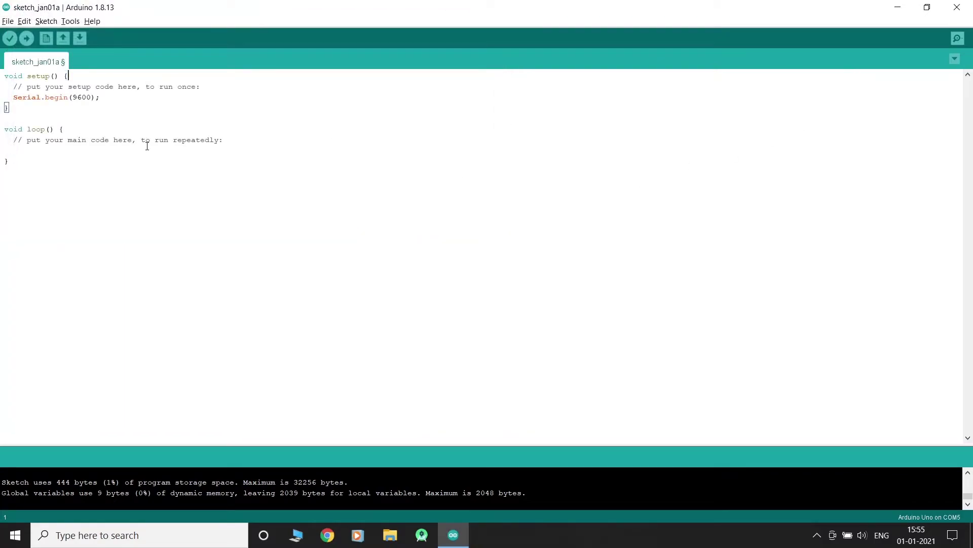
- Add Serial.println("Hi"); to loop() and upload the sketch to the board
left_click(49, 150)
type("Ser")
type("ial.print")
type("ln(\"")
type("hi")
key("BackSpace")
key("BackSpace")
type("Hi\")")
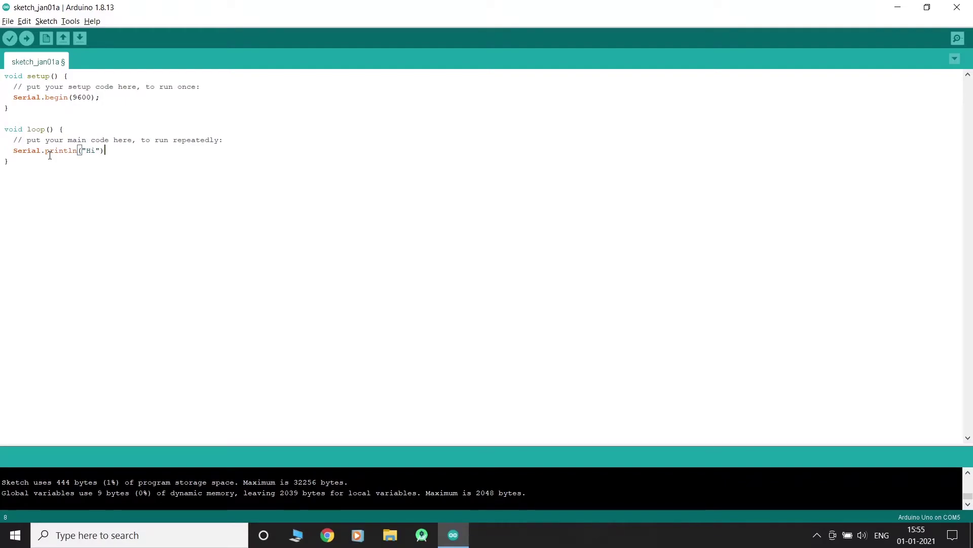
type(";")
left_click(27, 38)
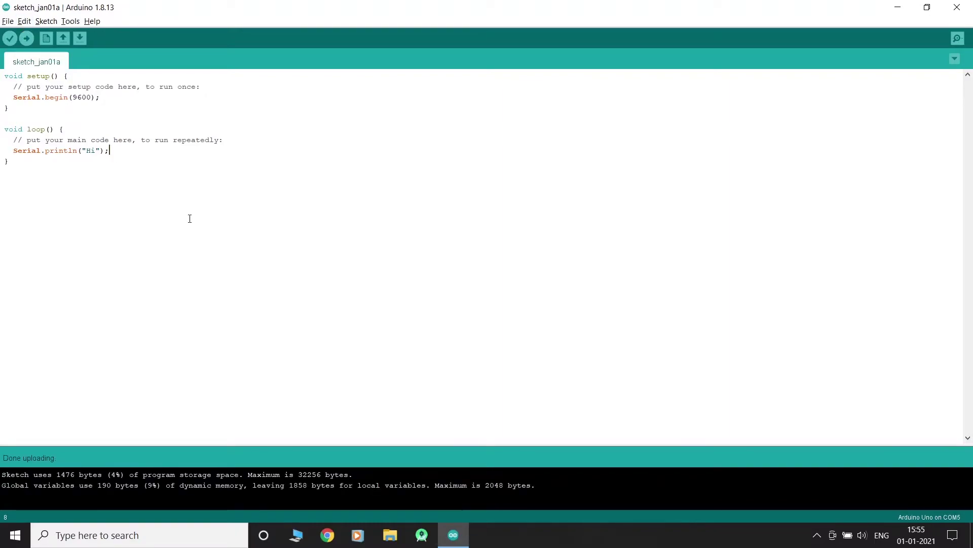
- Confirm the repeated Hi lines in the Serial Monitor, then return to the println line
left_click(956, 38)
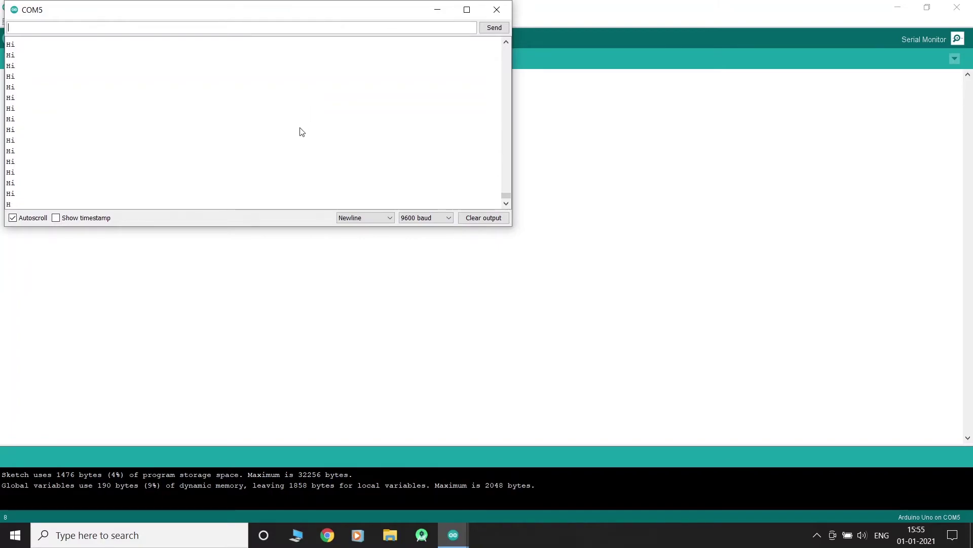
left_click(496, 10)
left_click(294, 183)
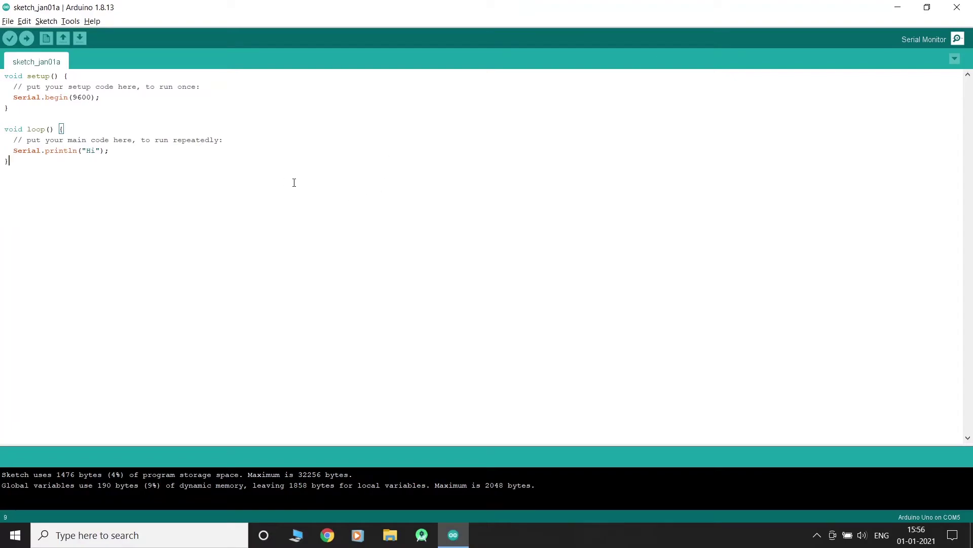
left_click(263, 156)
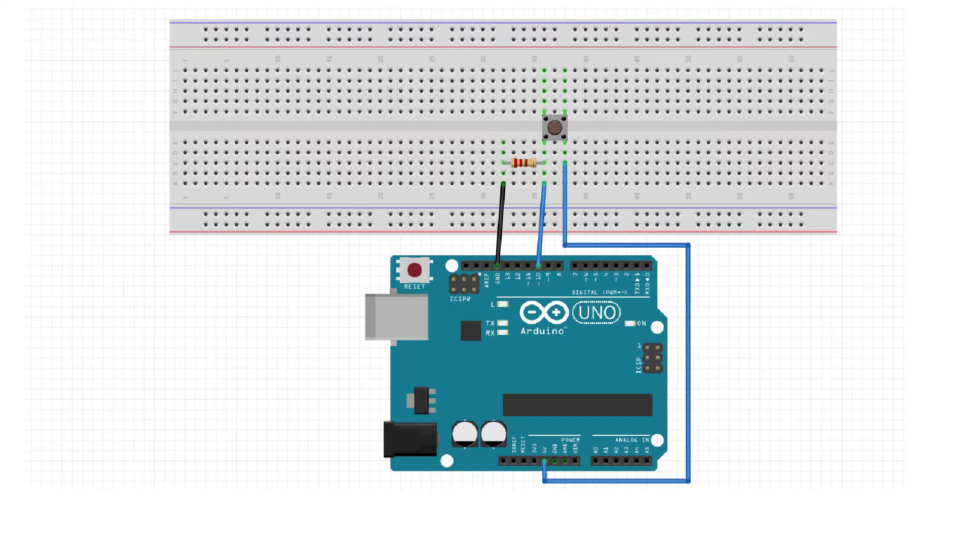
type("#")
type("defi")
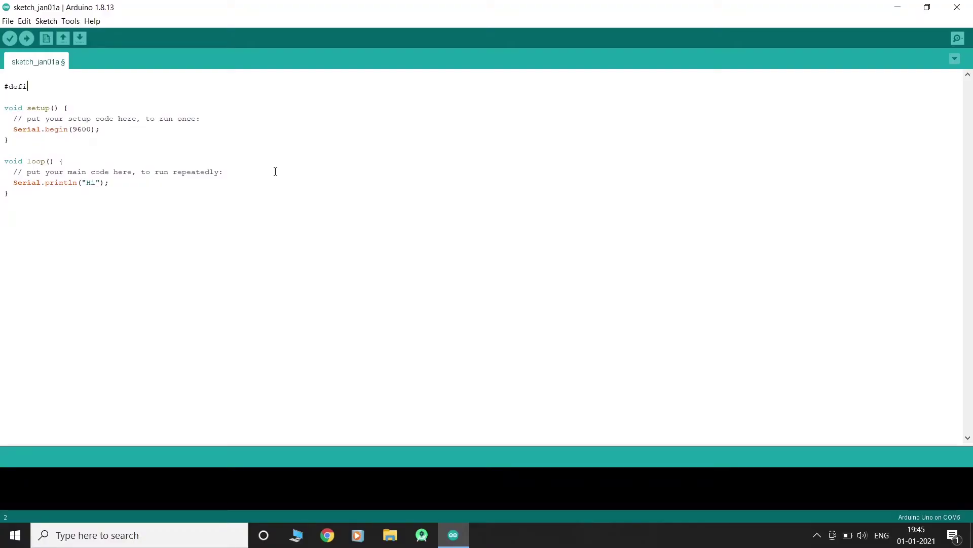
type("ne But")
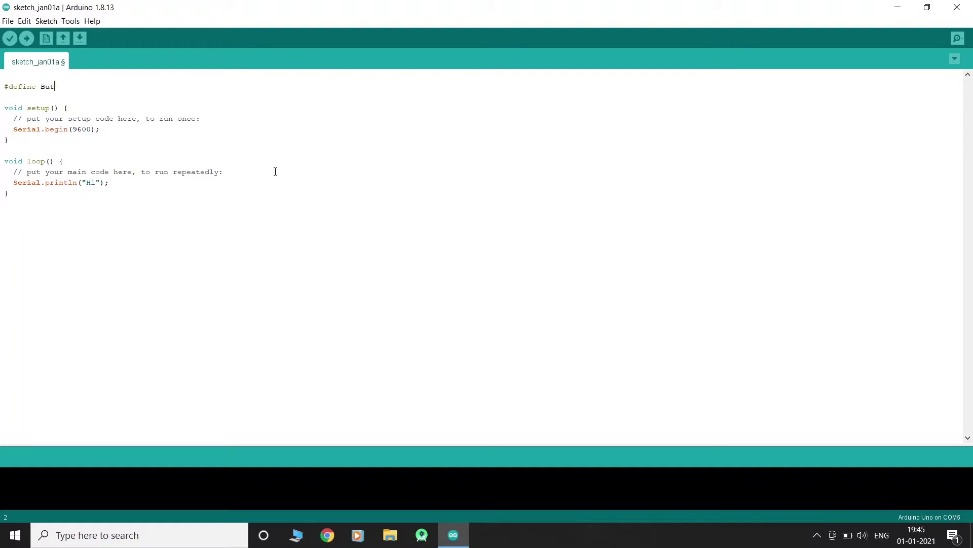
type("ton 10")
- Add pinMode(Button, INPUT); on a new line after Serial.begin(9600);
left_click(109, 131)
key("Return")
type("S")
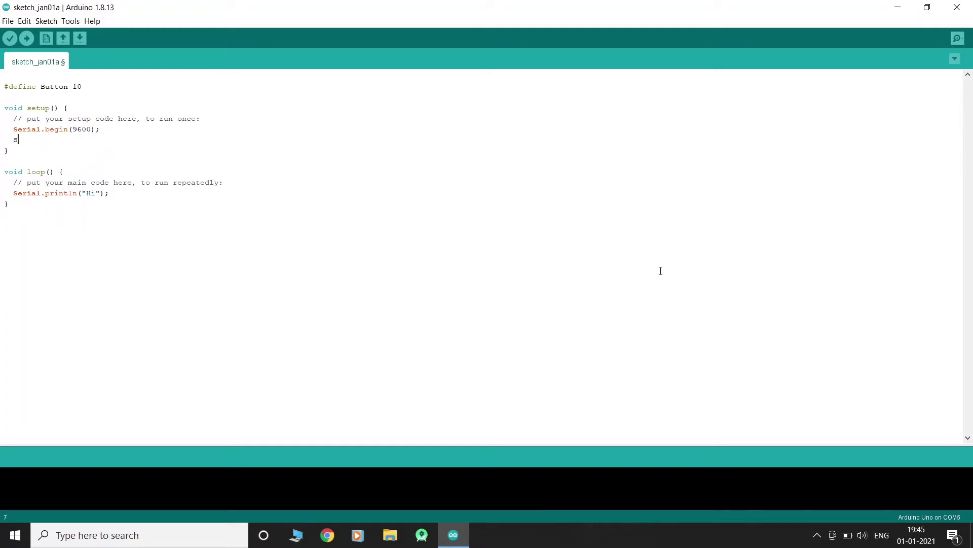
type("e")
key("BackSpace")
key("BackSpace")
type("pinM")
type("ode(")
type("Button, ")
type(" INPUT)")
type(";")
- Replace the Hi print with if/else if on digitalRead(Button), printing "1" for HIGH, "0" for LOW
left_click_drag(109, 194, 14, 195)
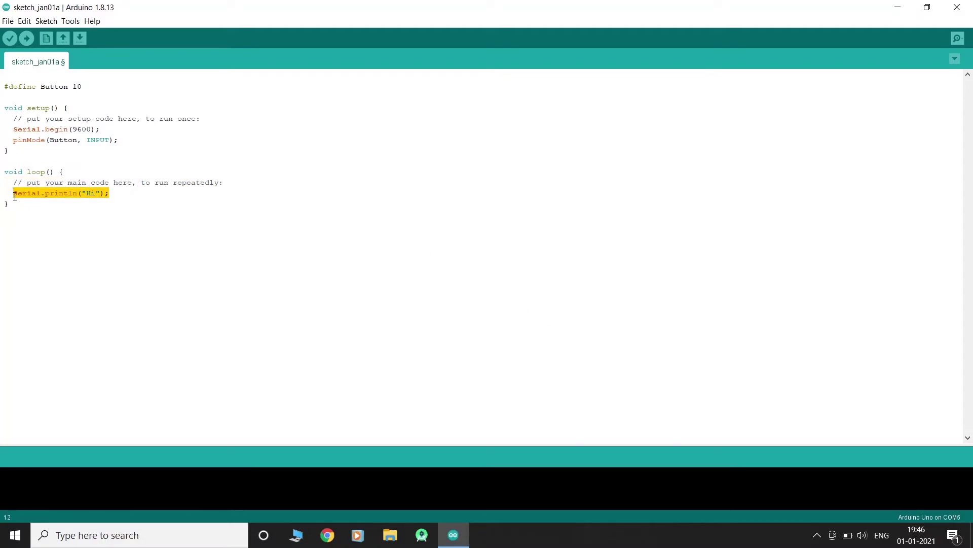
type("digitalR")
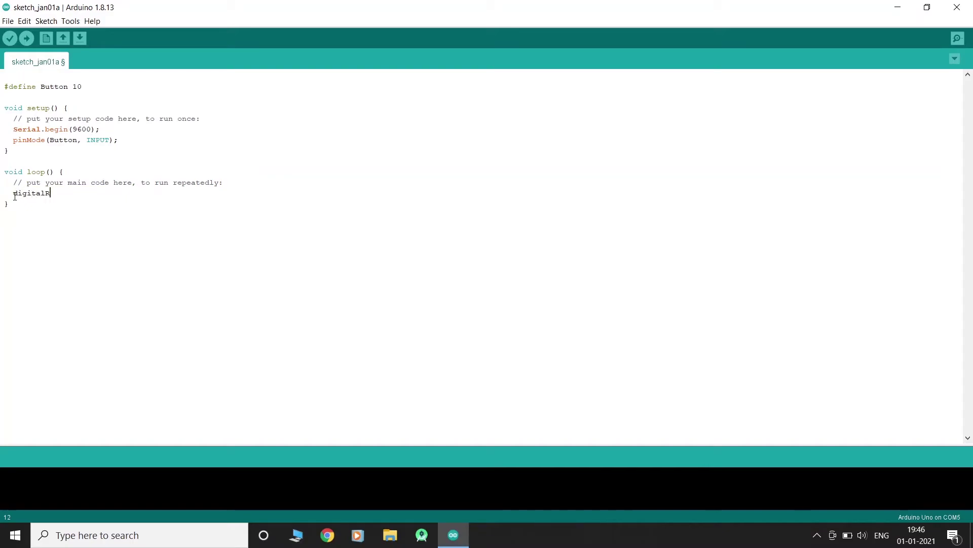
type("ead(Button")
type(");")
key("Left")
key("Home")
type("if(")
key("Right")
key("Right")
key("Right")
key("Right")
key("Right")
key("Right")
key("End")
key("Left")
type("==HIGH)")
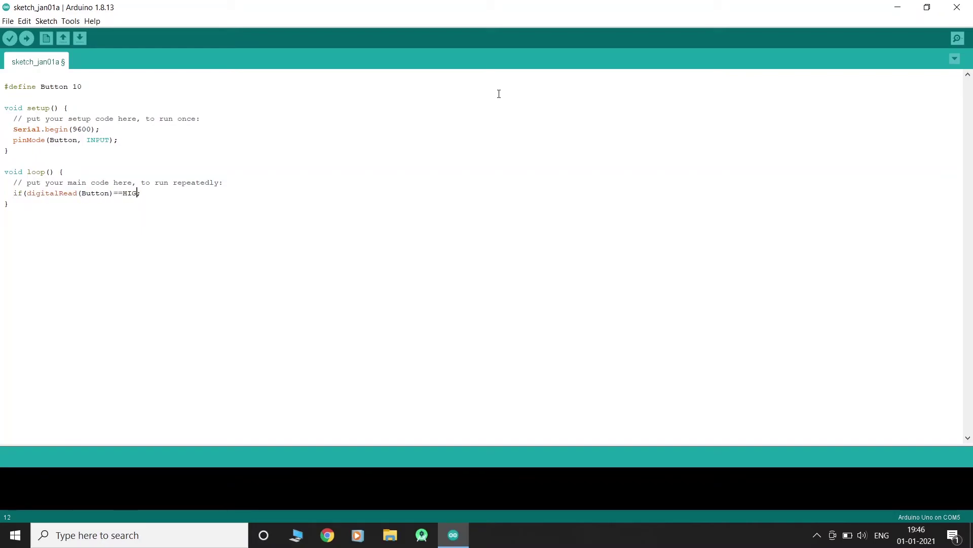
key("Delete")
type("{")
key("Return")
type("Serial.")
type("println(\"1\");")
key("Down")
type("else ")
type("if(digitalRead(Butto")
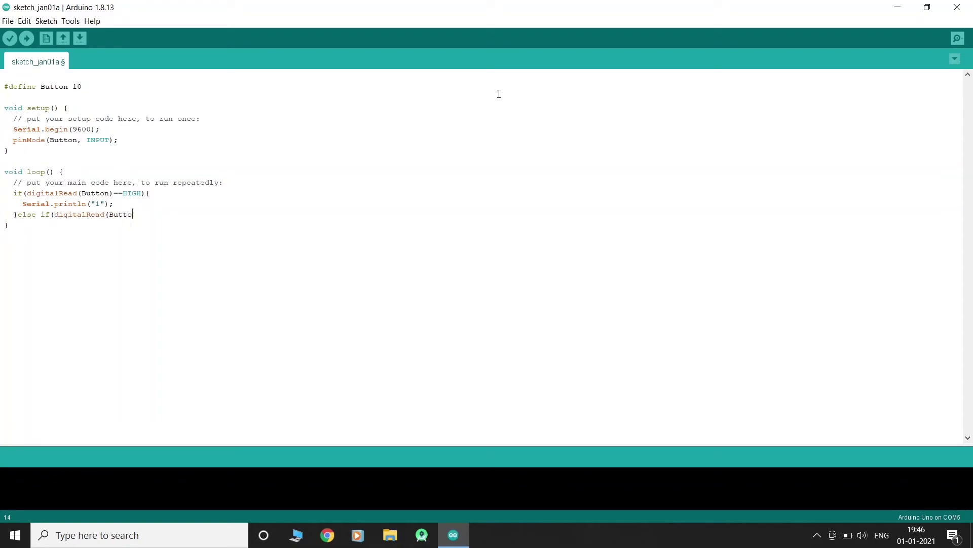
type("n)==LOW){")
key("Return")
type("Serial.println(")
type("0\");")
- Save the button sketch with Ctrl+S and upload it to the Uno with Ctrl+U
key("ctrl+s")
key("ctrl+u")
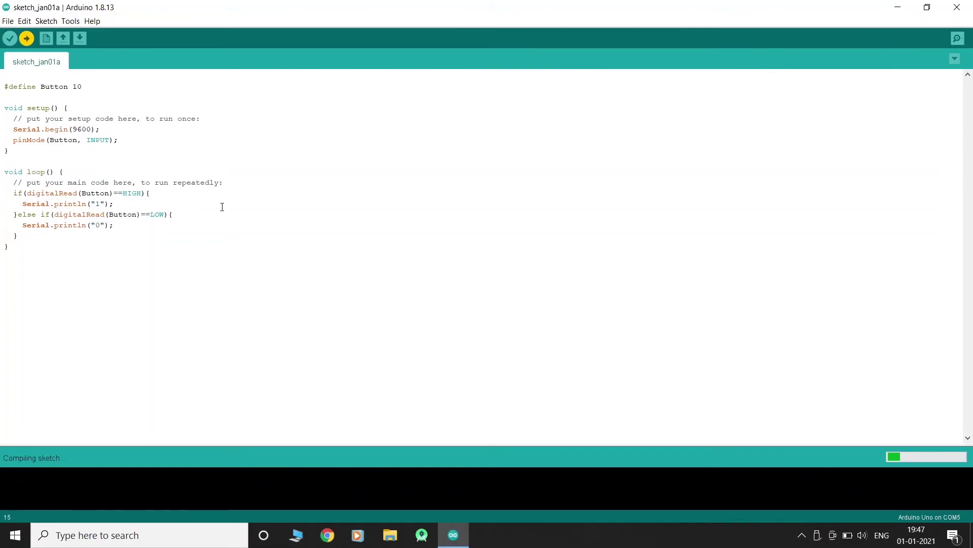